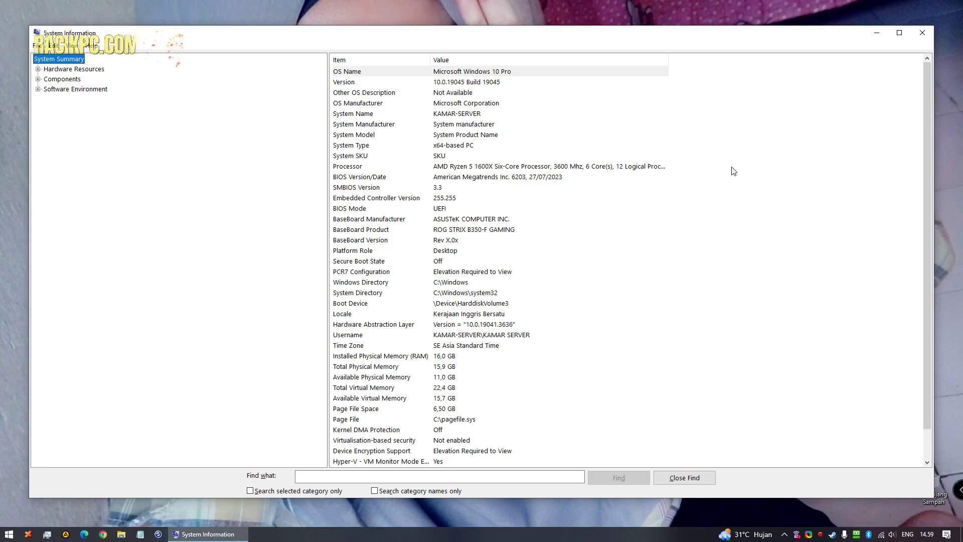
- Minimize the system summary window and view the details of the Windows 11 disk image on Data (D:)
left_click(876, 34)
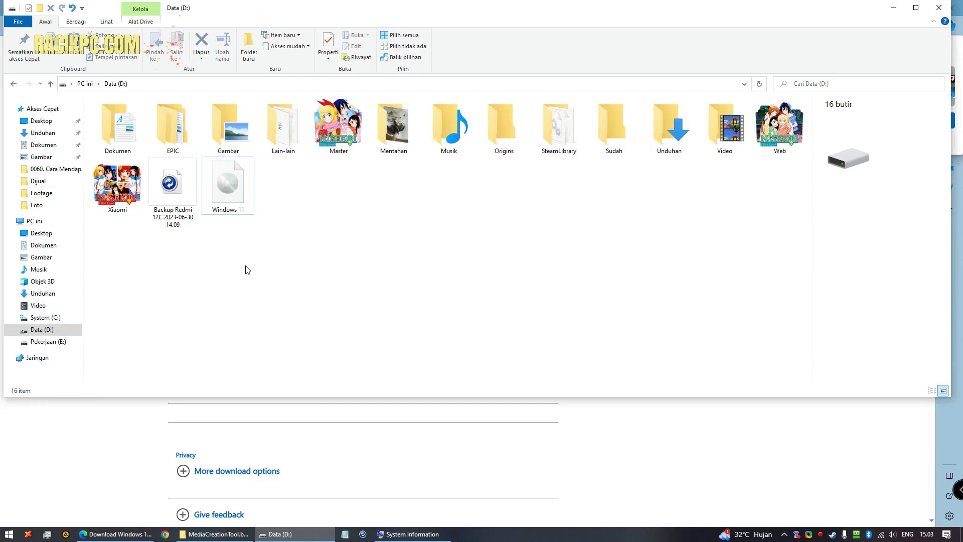
left_click(235, 200)
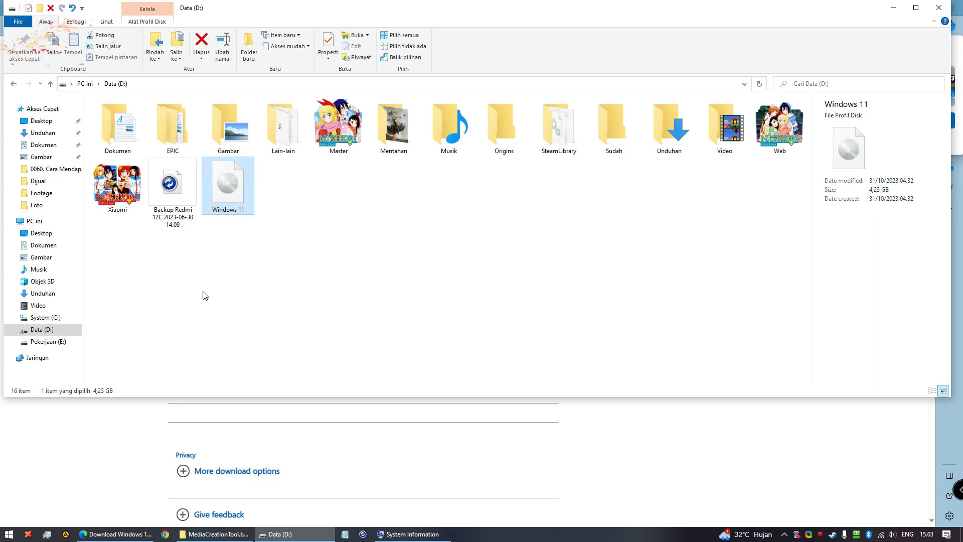
- Review the Windows 11 ISO options on Microsoft's download page and check the PC's specifications in System Information
left_click(104, 458)
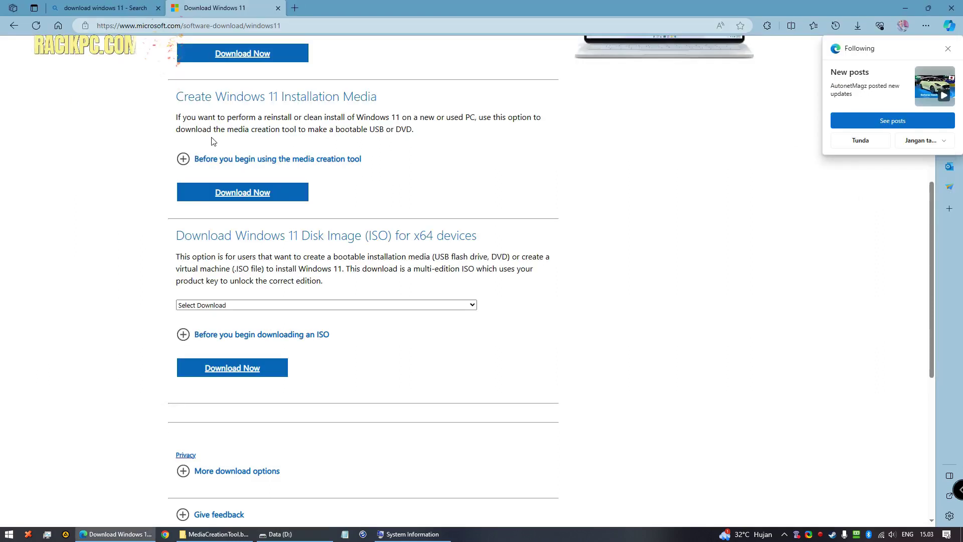
left_click(116, 8)
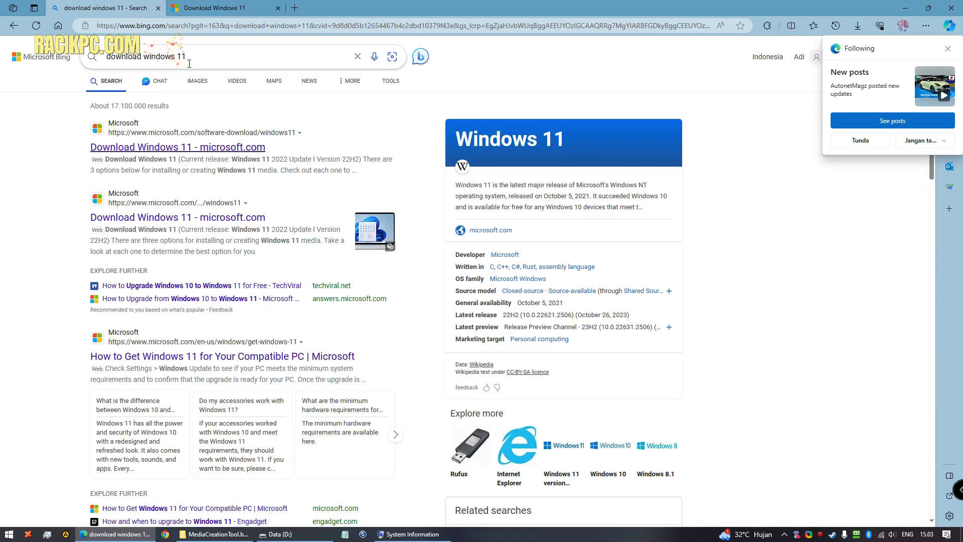
left_click(251, 8)
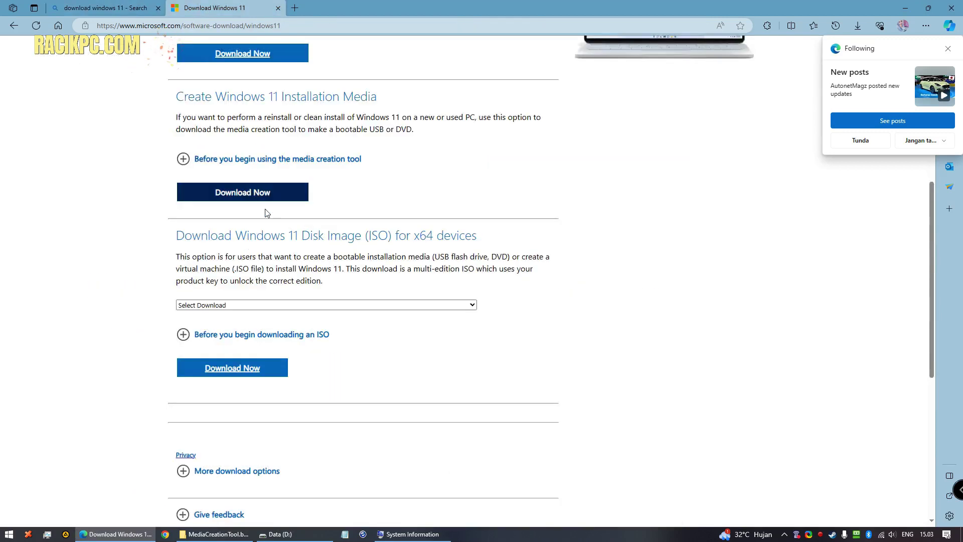
left_click(294, 306)
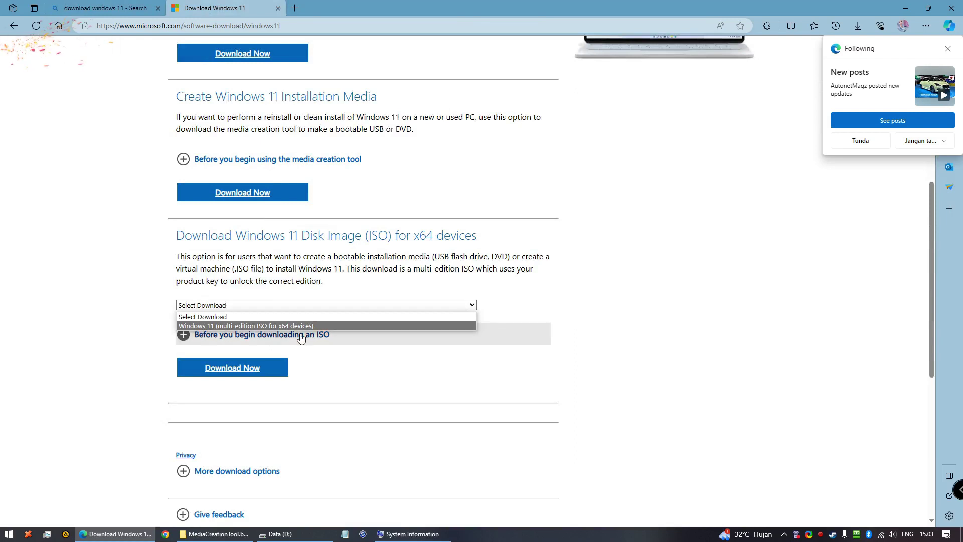
left_click(119, 277)
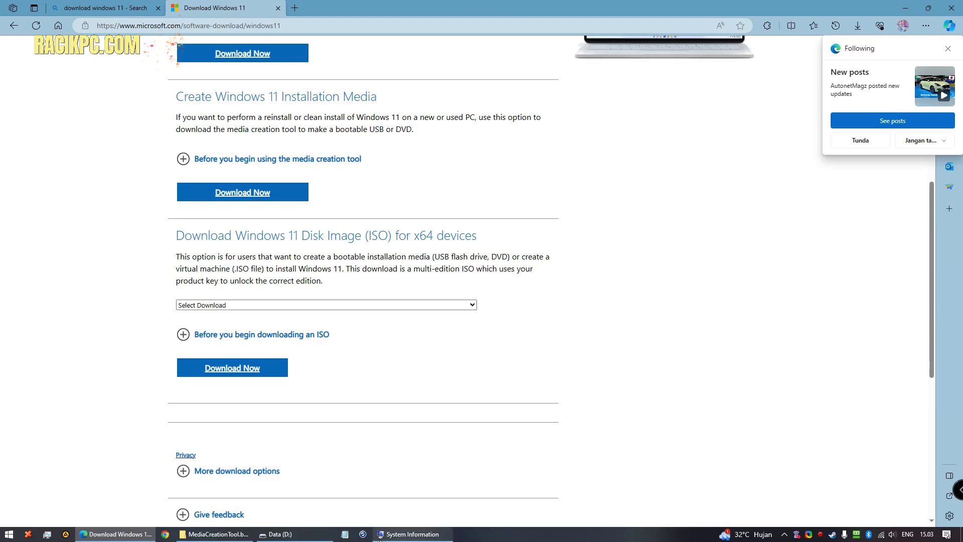
left_click(410, 534)
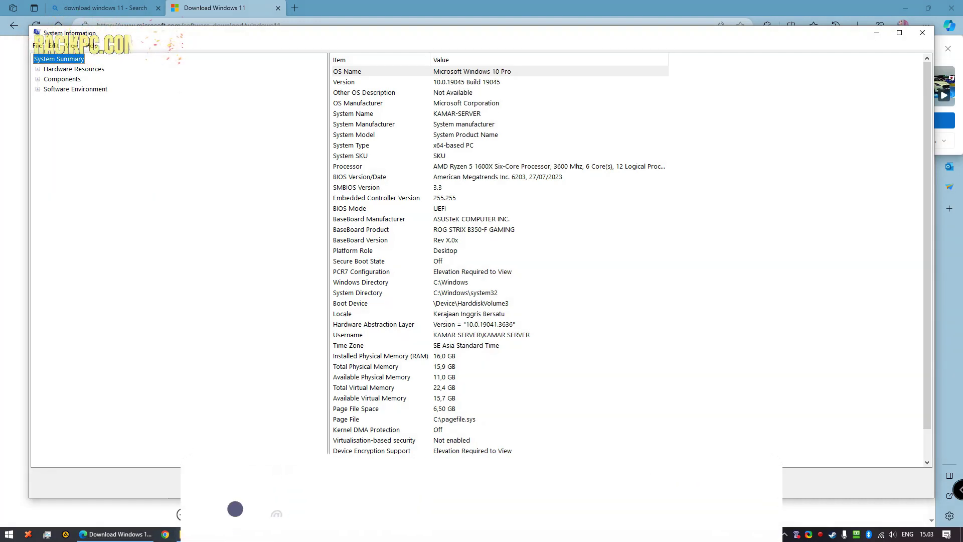
- Run the MediaCreationTool batch script from its downloaded folder, choosing version 11 and the Select preset
left_click(215, 534)
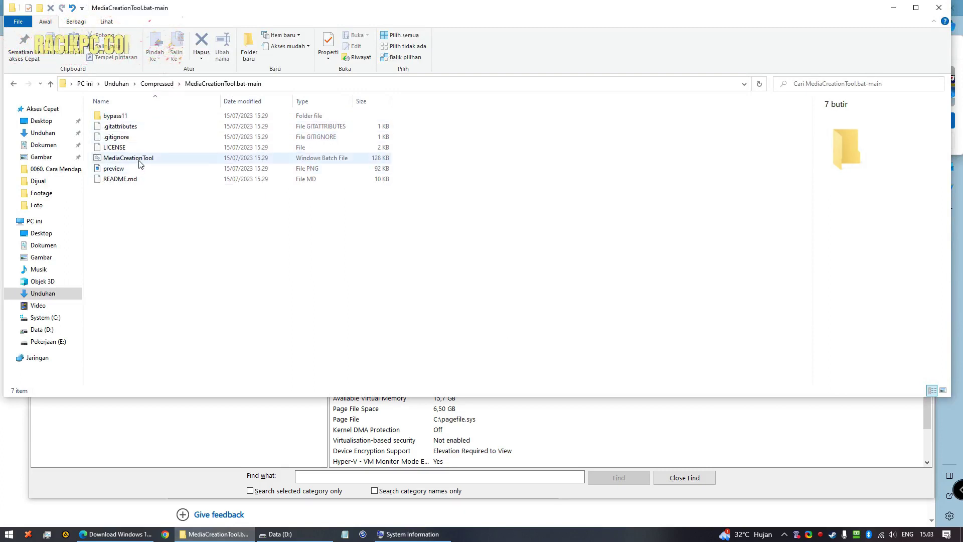
double_click(140, 160)
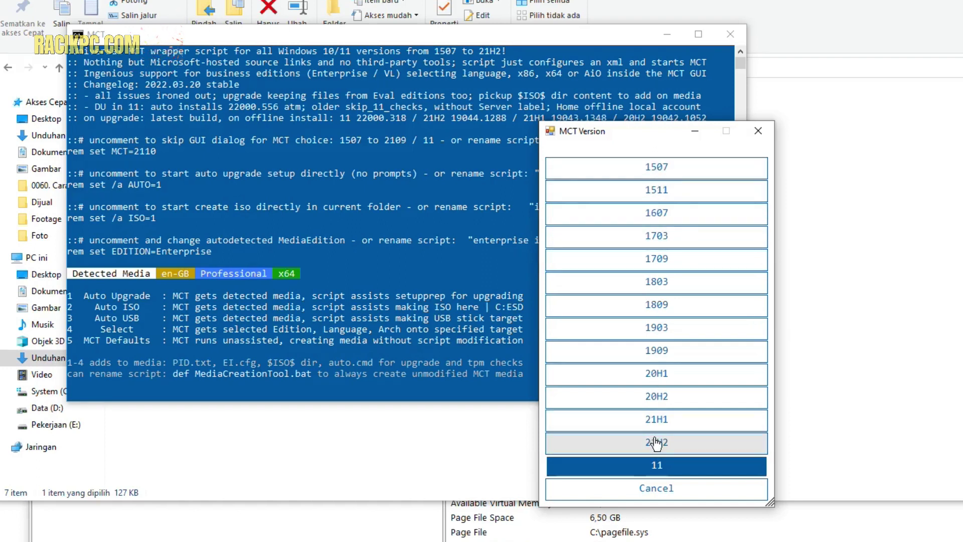
left_click(660, 473)
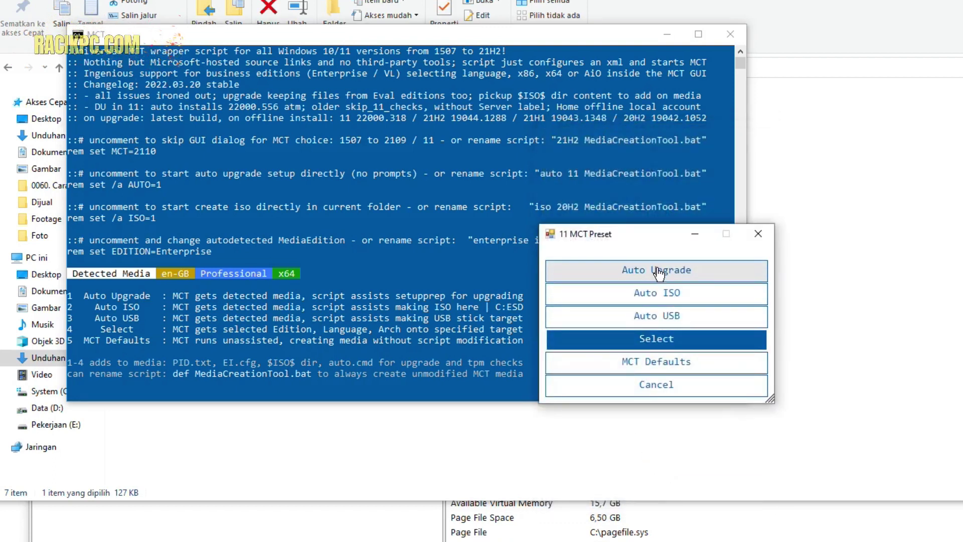
left_click(652, 346)
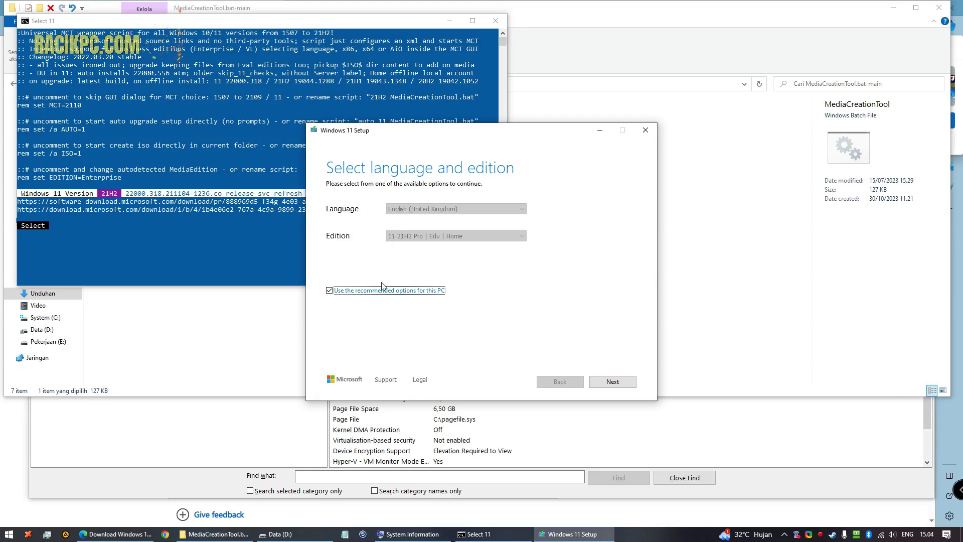
- Accept the recommended language and edition in Windows 11 Setup and choose ISO file as the media
left_click(603, 381)
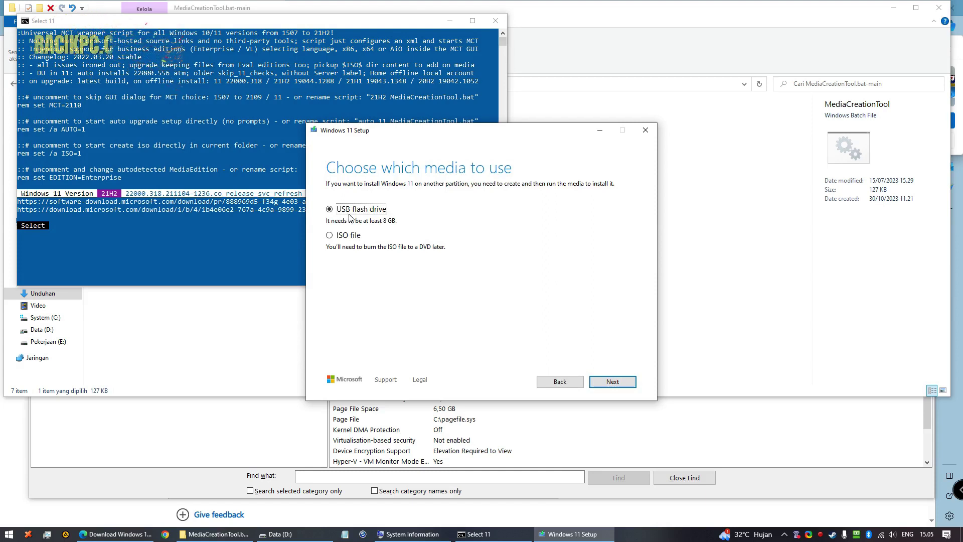
left_click(330, 236)
left_click(613, 381)
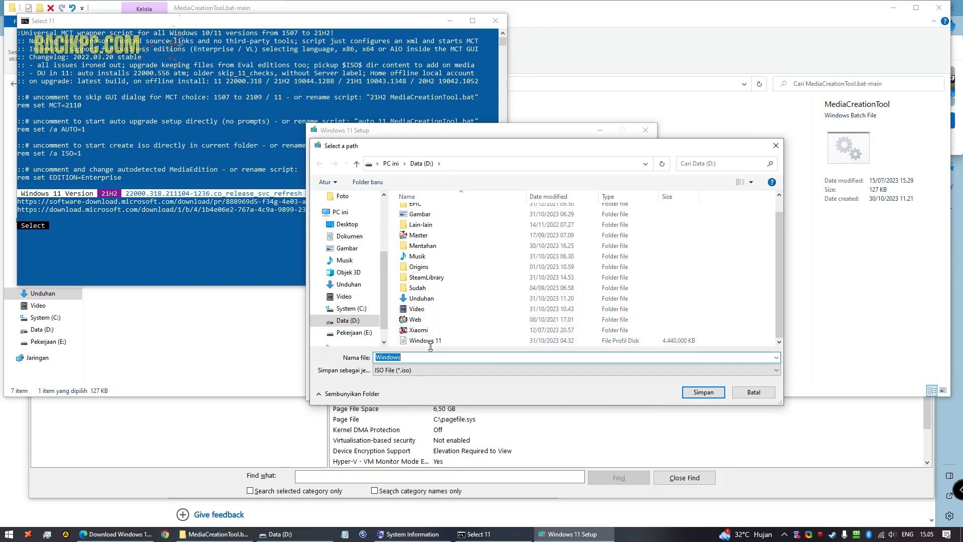
- Cancel saving the ISO, exit Windows 11 Setup and close the script console
left_click(752, 395)
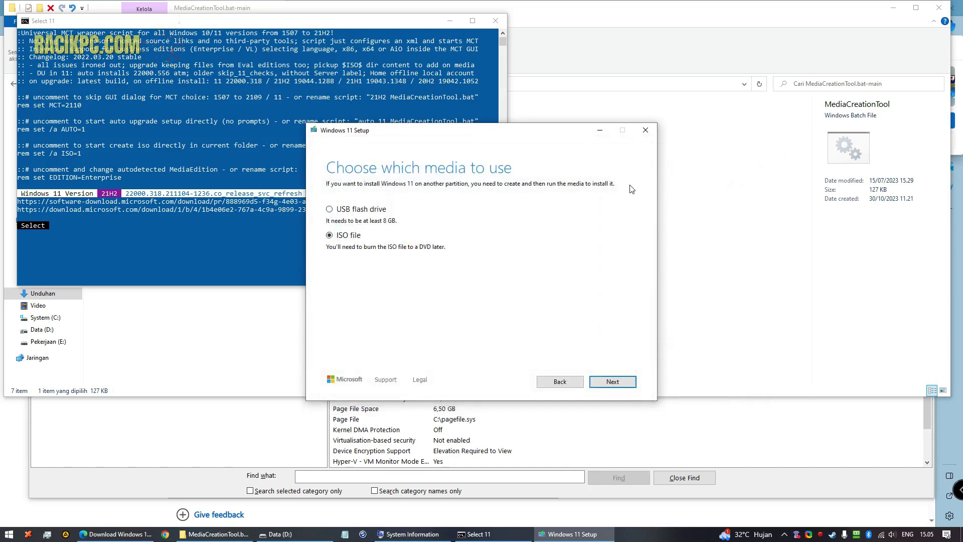
left_click(645, 130)
left_click(475, 305)
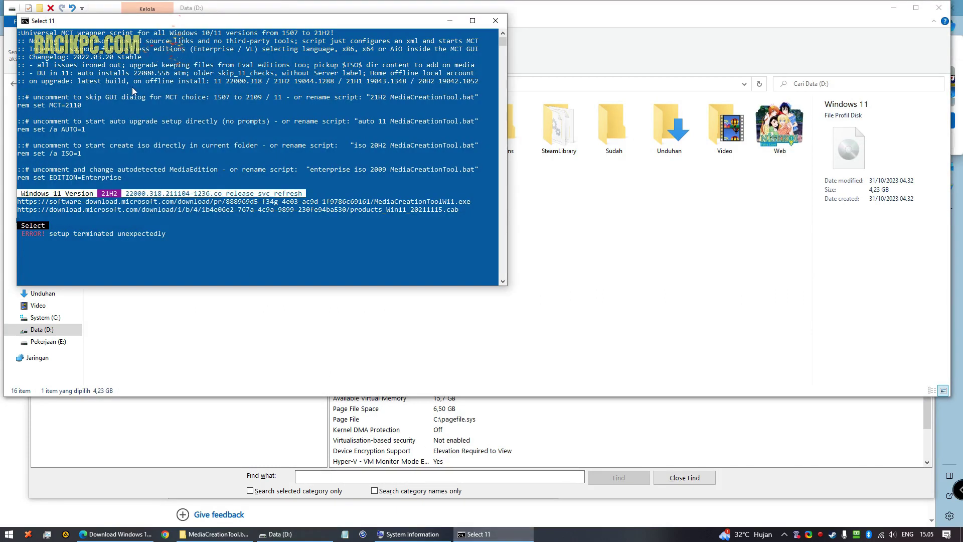
left_click(495, 20)
left_click(411, 370)
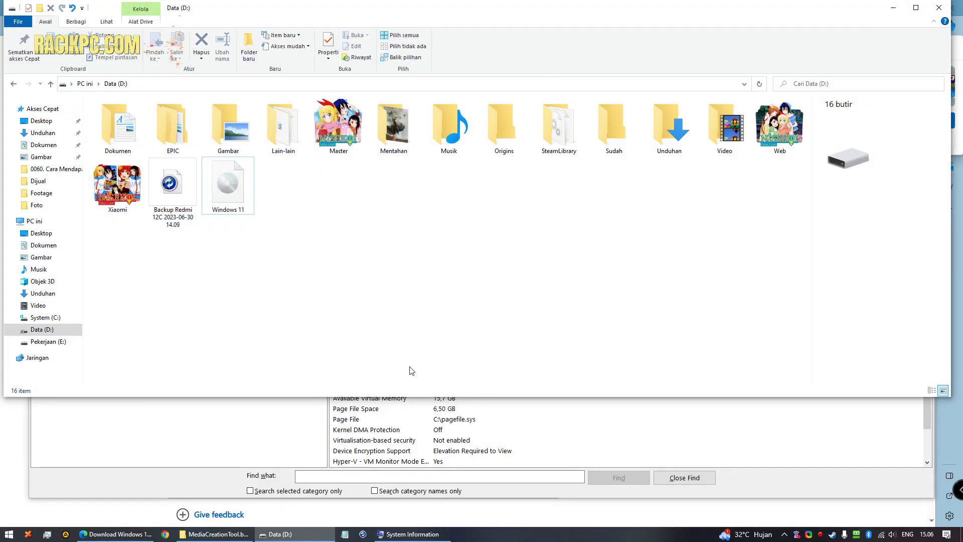
- Mount the Windows 11 disk image from Data (D:) and copy all files and folders on the mounted drive
right_click(238, 196)
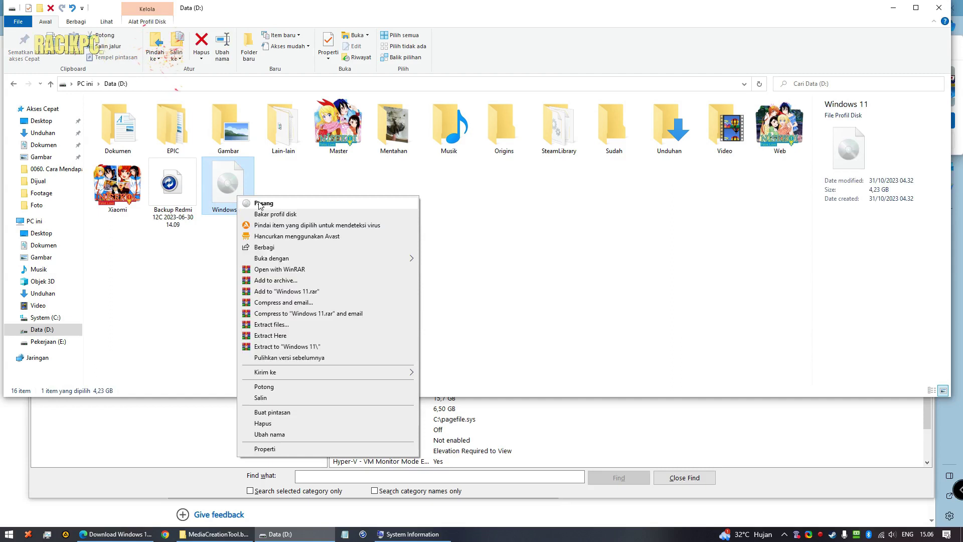
left_click(261, 203)
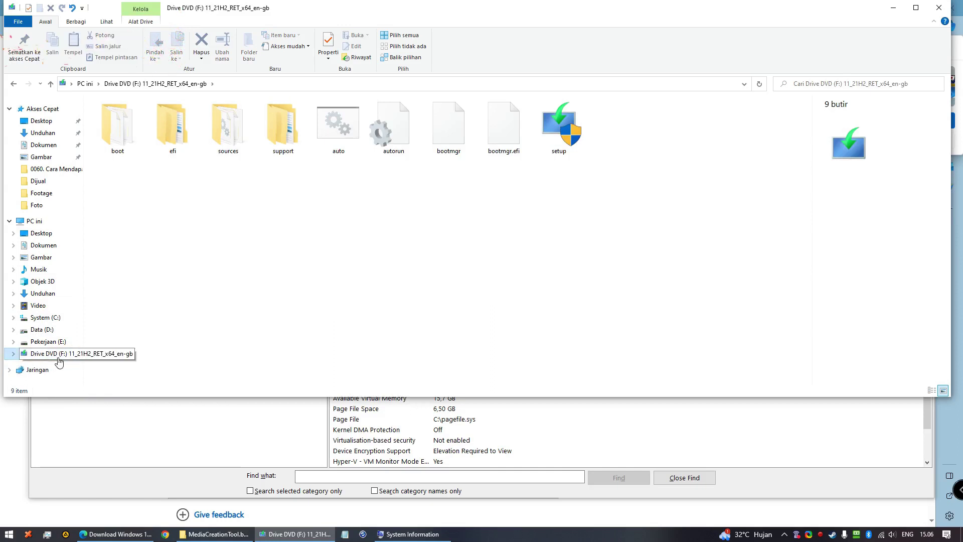
left_click_drag(110, 190, 591, 101)
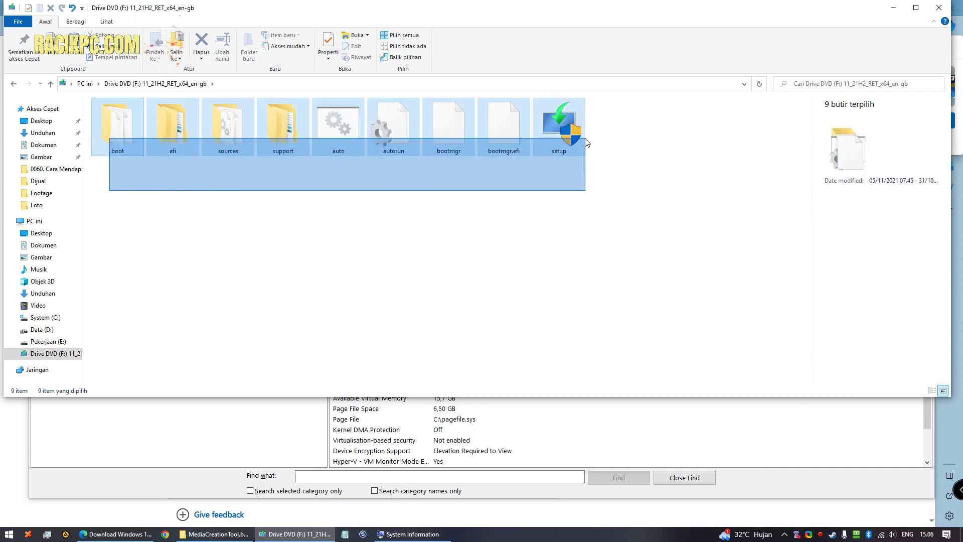
right_click(558, 140)
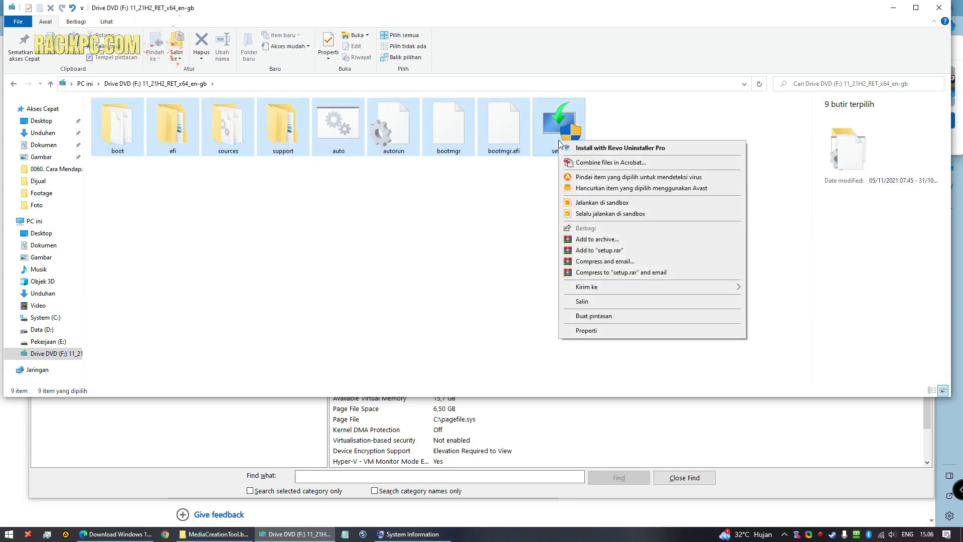
left_click(583, 301)
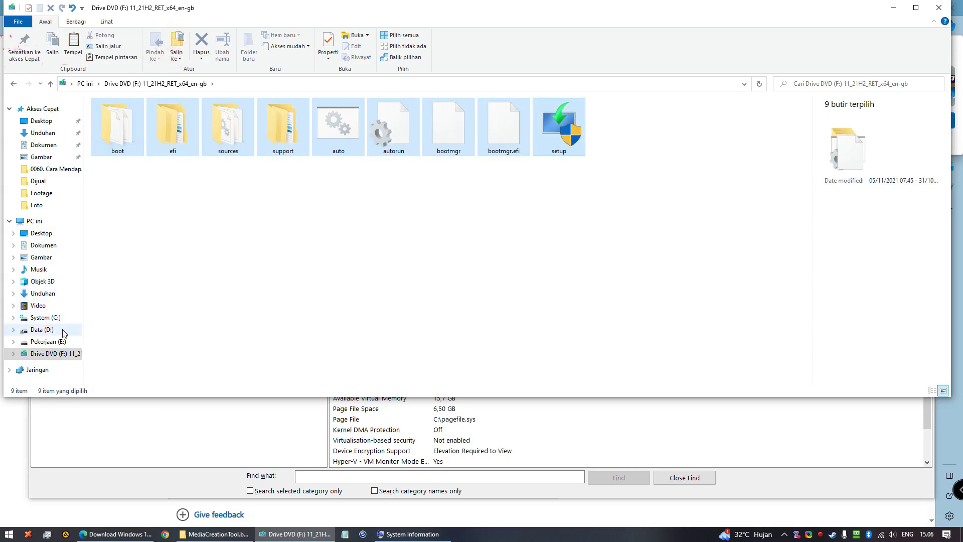
- Create a new folder named windows11 in the root of System (C:)
left_click(47, 318)
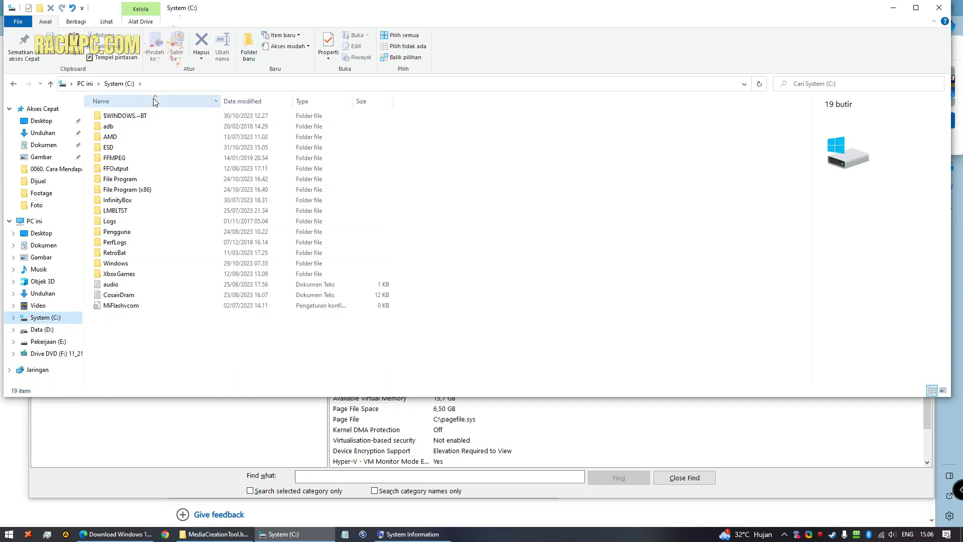
left_click(247, 40)
type("windows11")
key("Return")
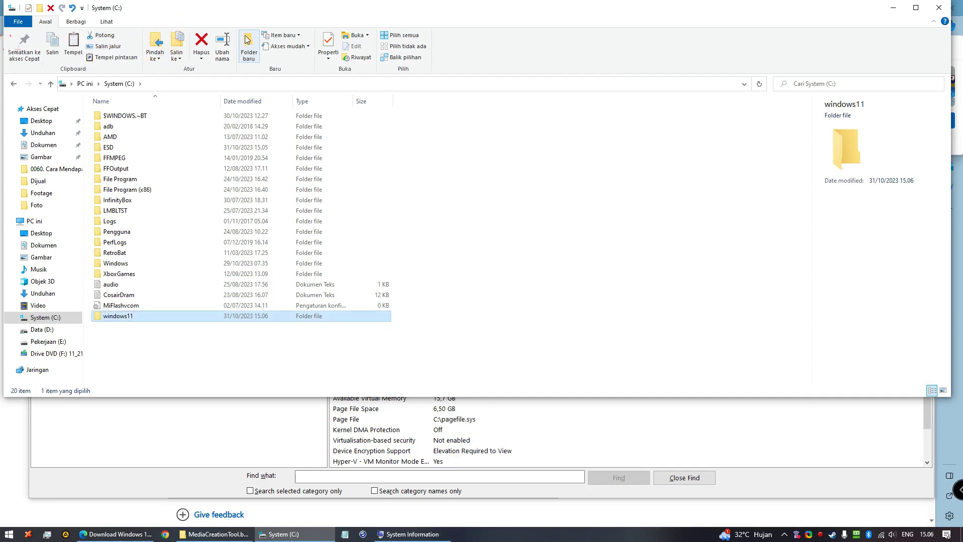
- Paste the copied installation files into the windows11 folder and return to the root of System (C:)
double_click(222, 316)
right_click(209, 136)
left_click(250, 206)
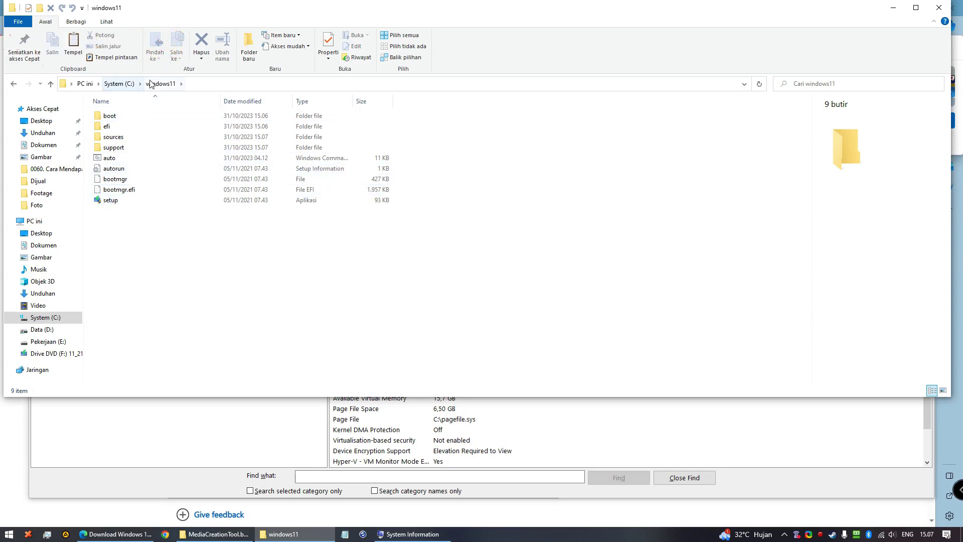
left_click(118, 84)
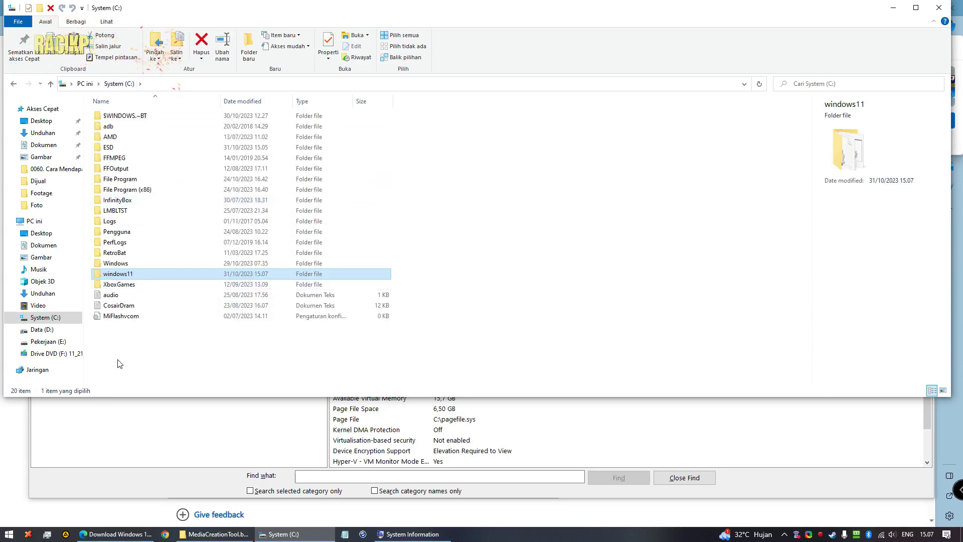
- Find cmd and open Command Prompt as administrator
left_click(9, 534)
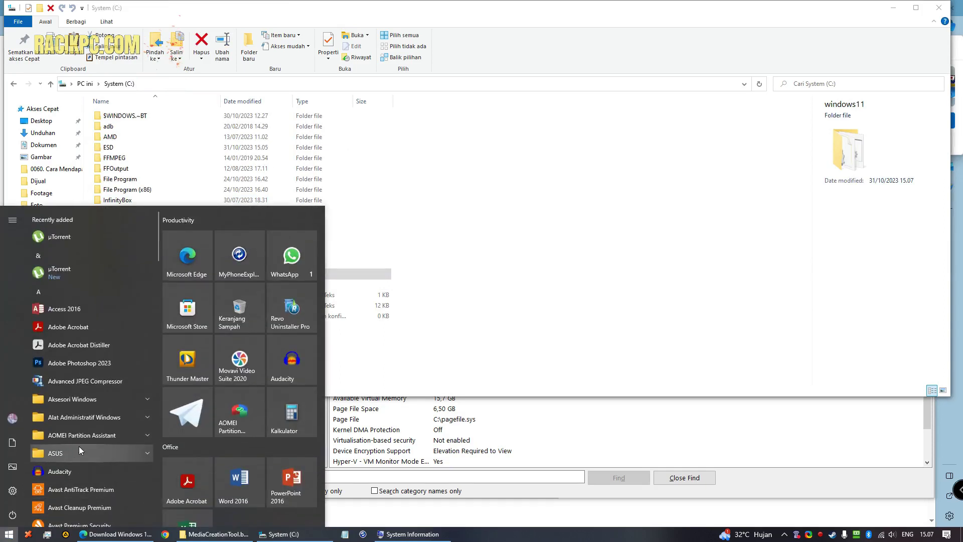
type("cmd")
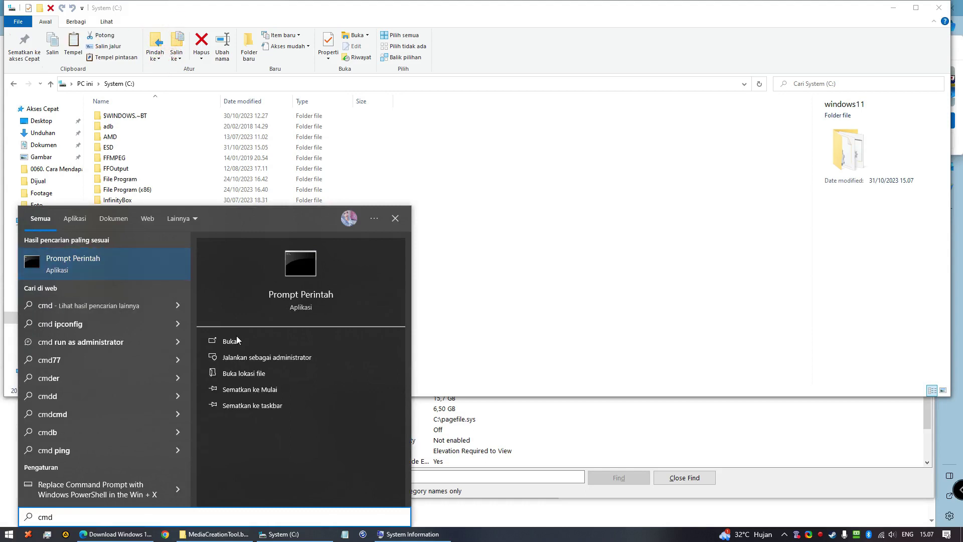
left_click(289, 357)
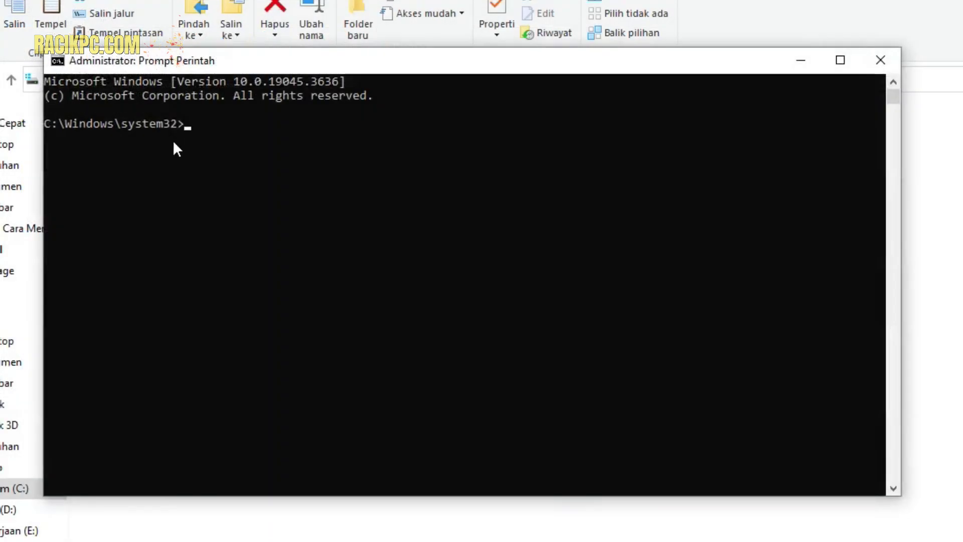
- Run c:\windows11\setup.exe /product server and continue past the installer's opening page with the default update option
type("c:")
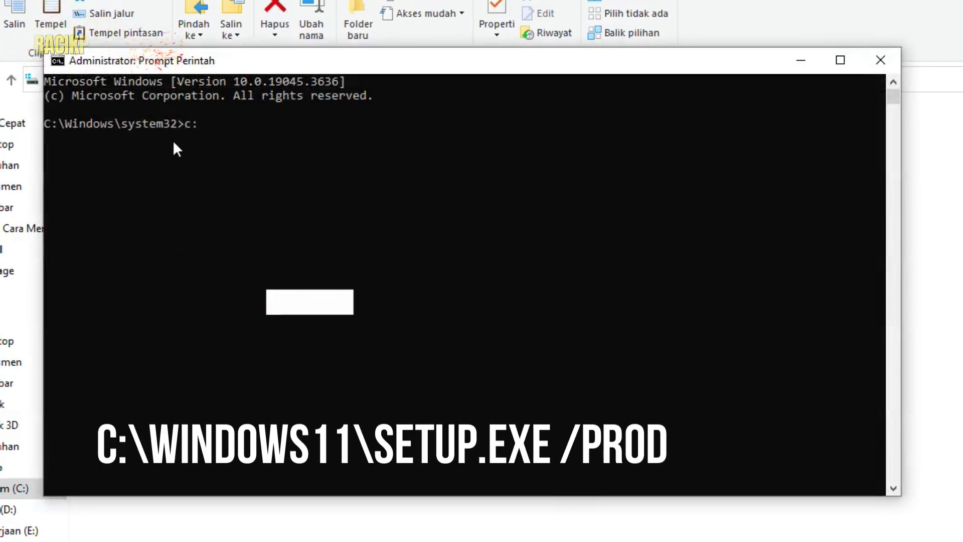
type("\\")
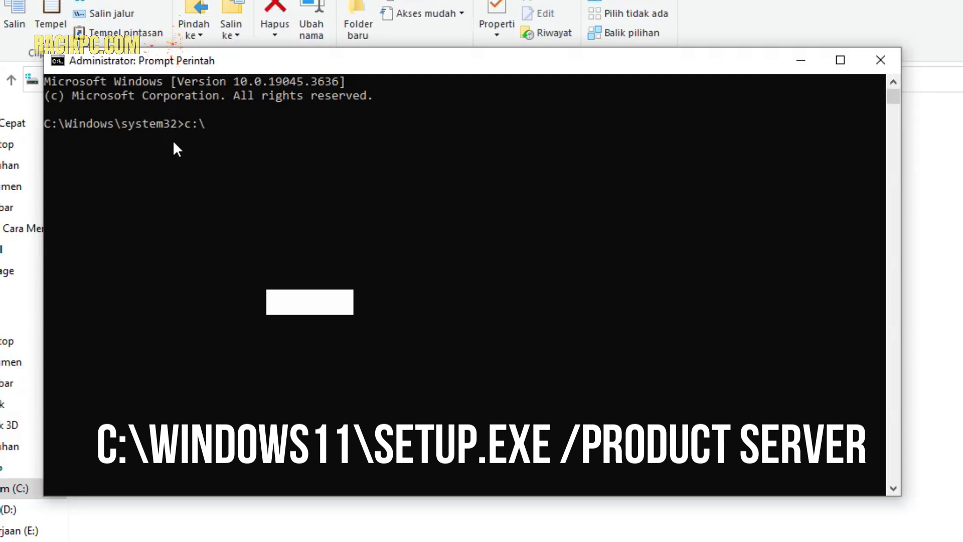
type("windows11\\")
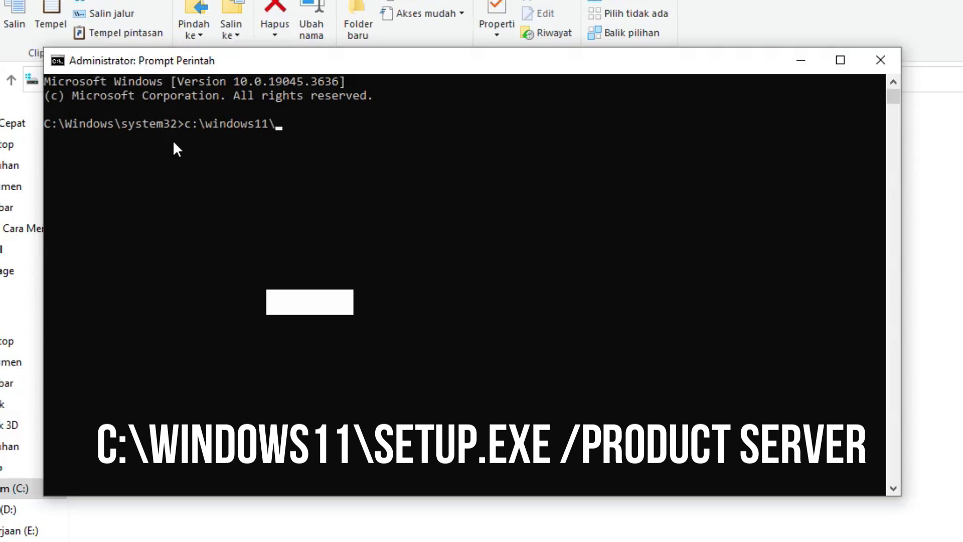
type("set")
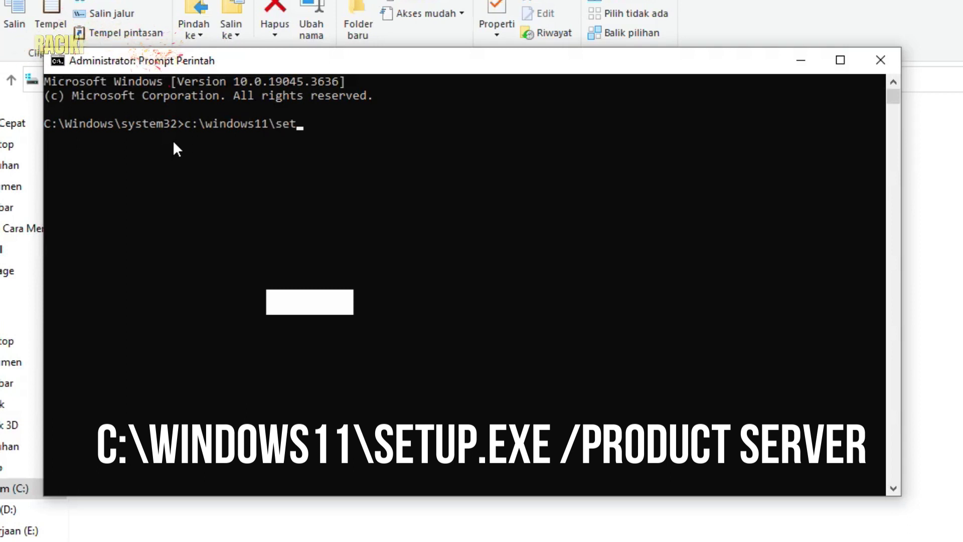
type("up.e")
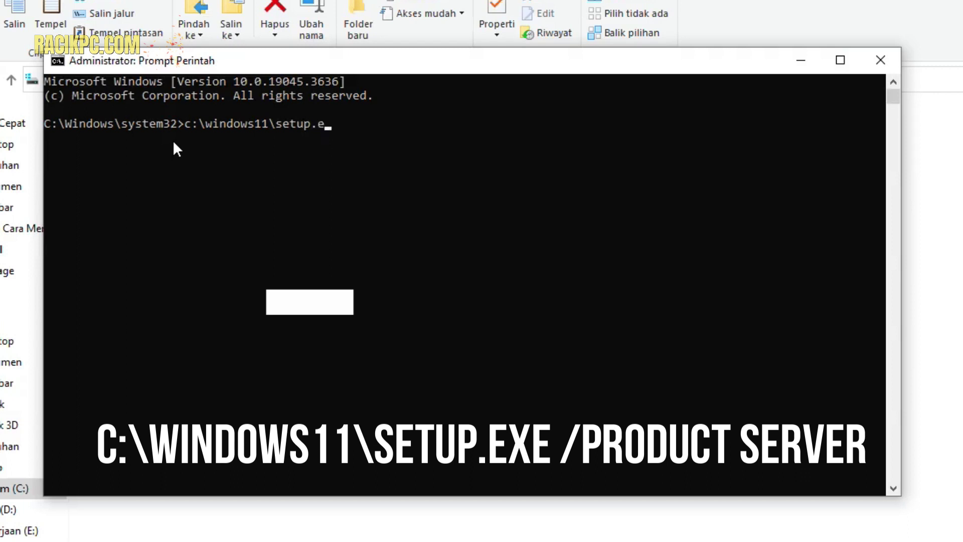
type("xe /")
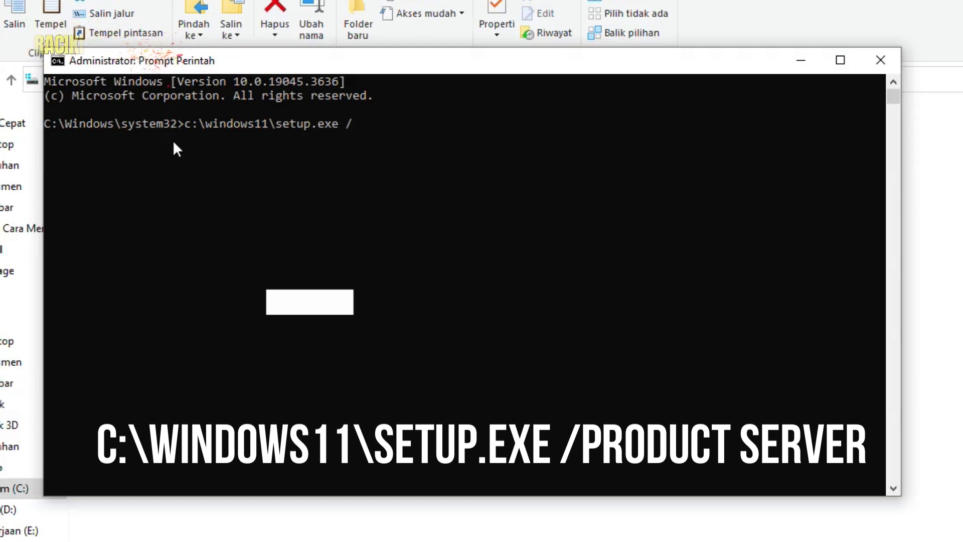
type("prod")
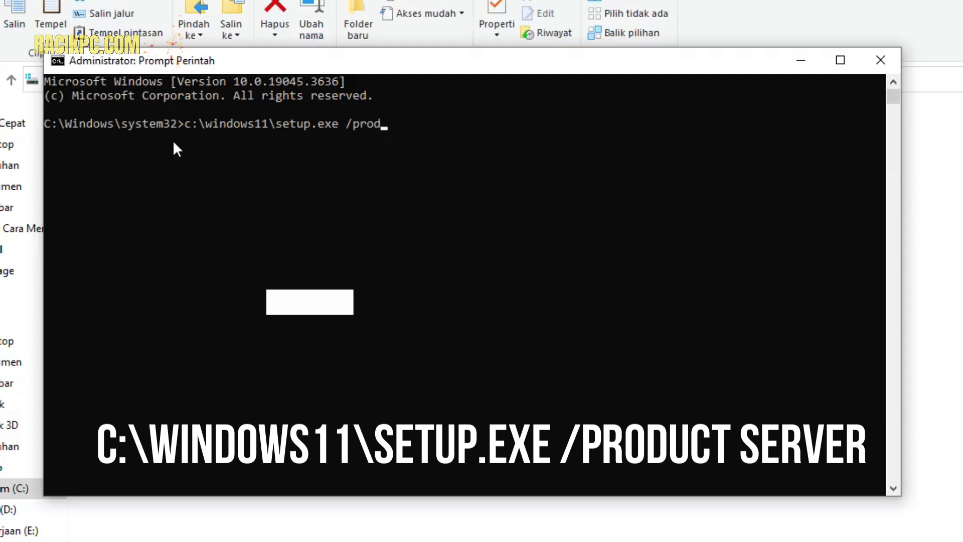
type("uct server")
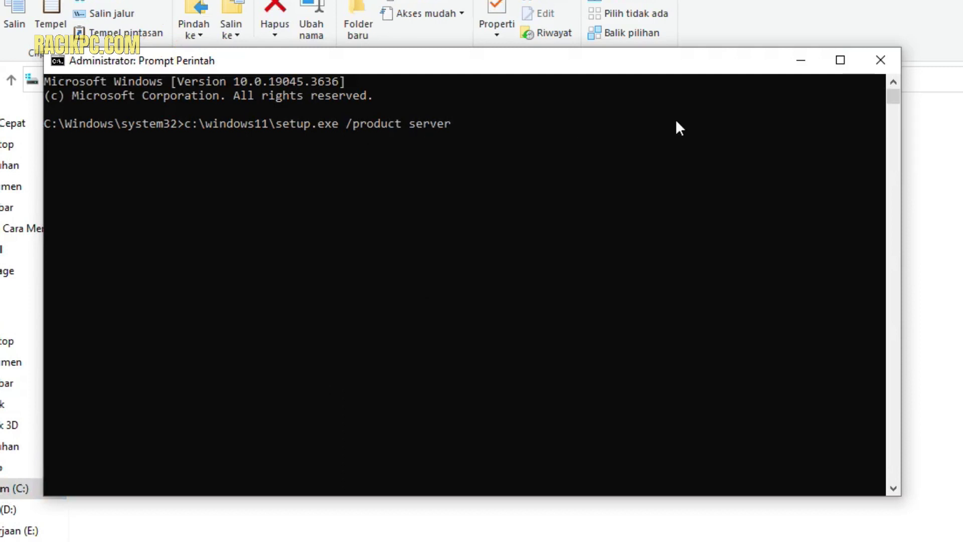
key("Return")
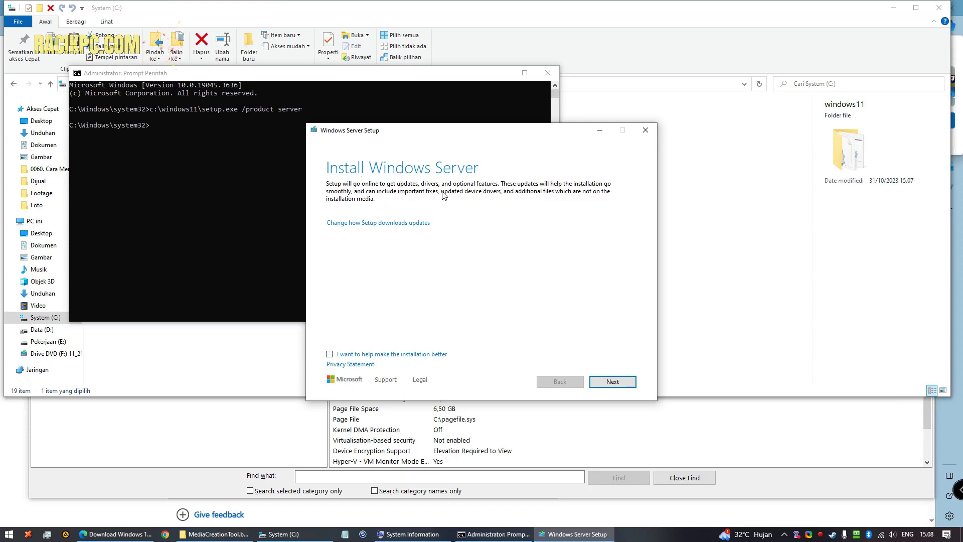
left_click(613, 383)
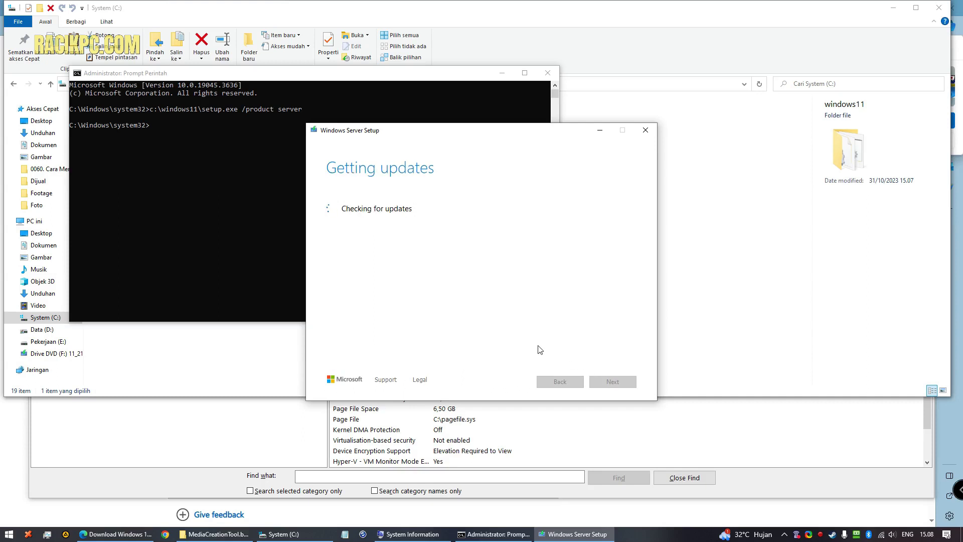